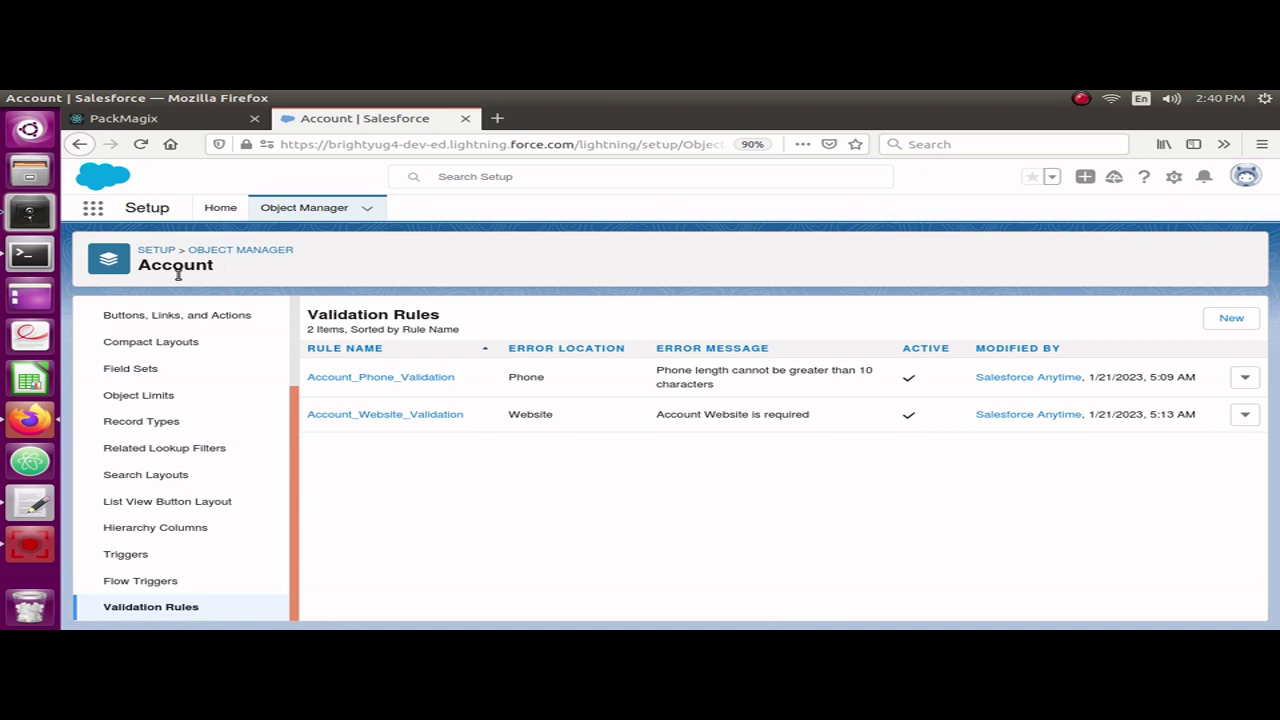
{"action": "scroll", "coordinate": [223, 401], "scroll_direction": "up", "scroll_amount": 2}
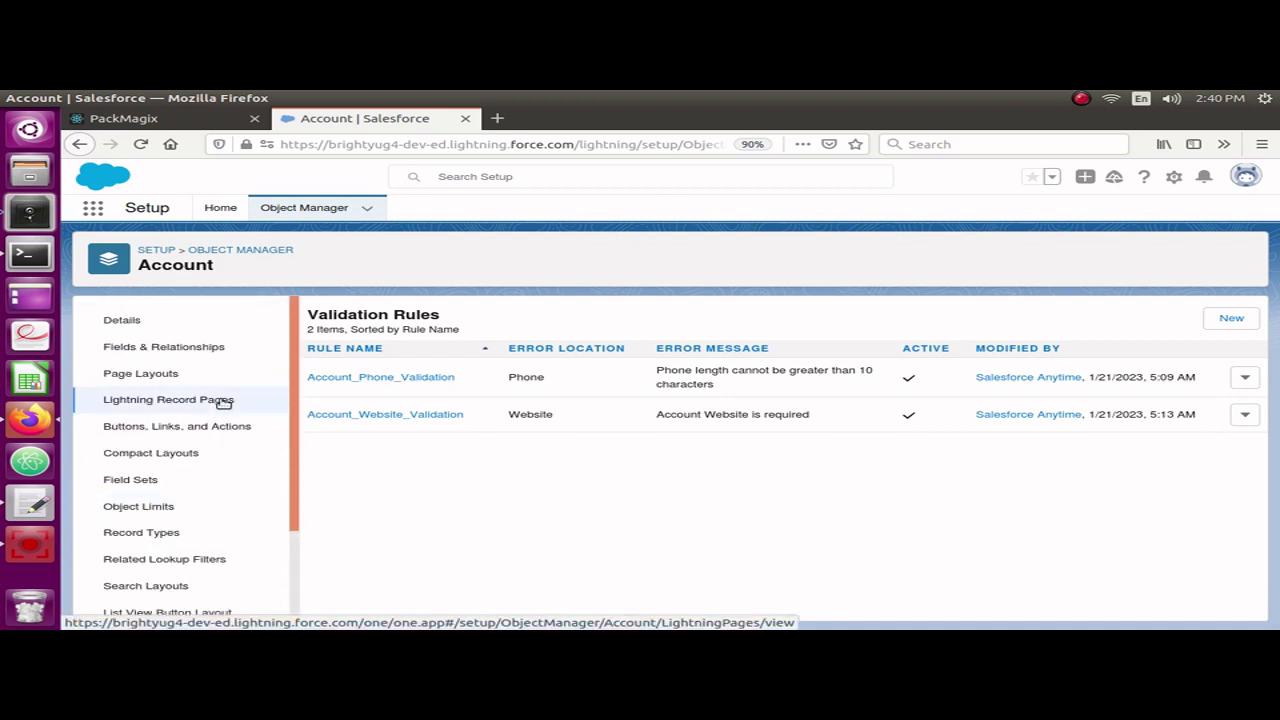
{"action": "scroll", "coordinate": [223, 401], "scroll_direction": "down", "scroll_amount": 2}
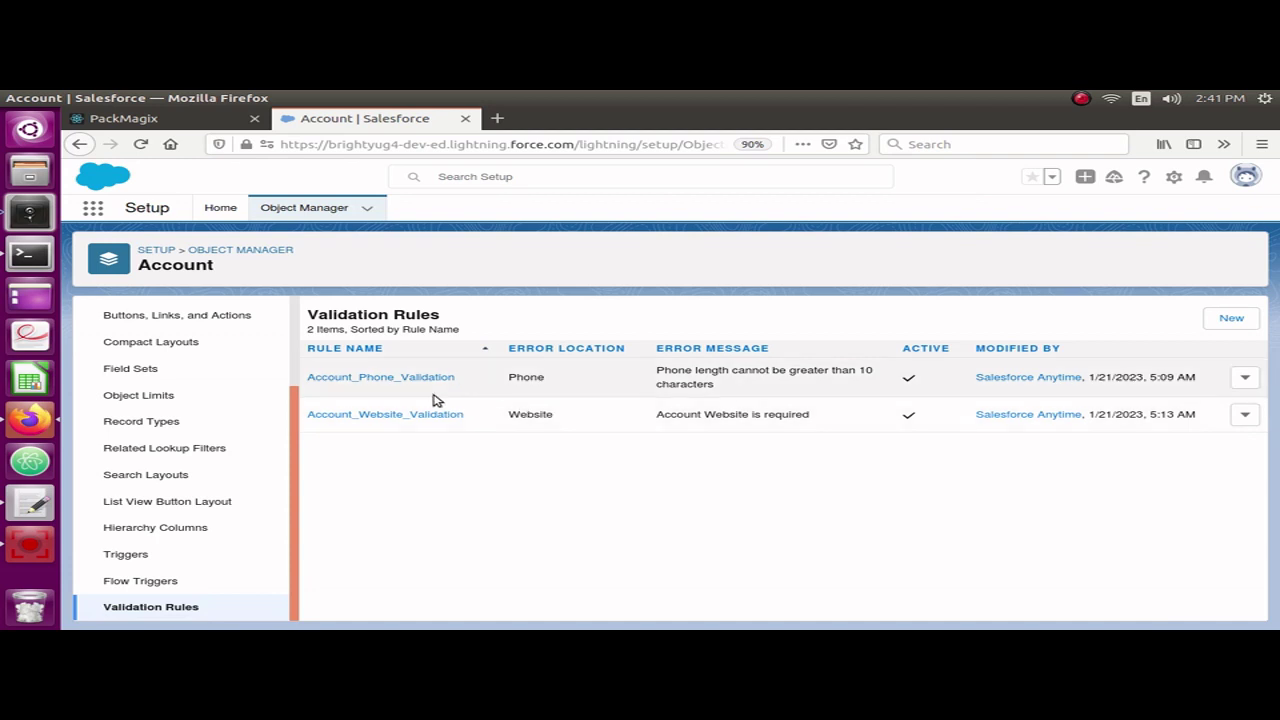
Switch to PackMagix, log in to the Production org through OAuth2.0 with the saved username and password, and allow the requested access.
{"action": "left_click", "coordinate": [176, 121]}
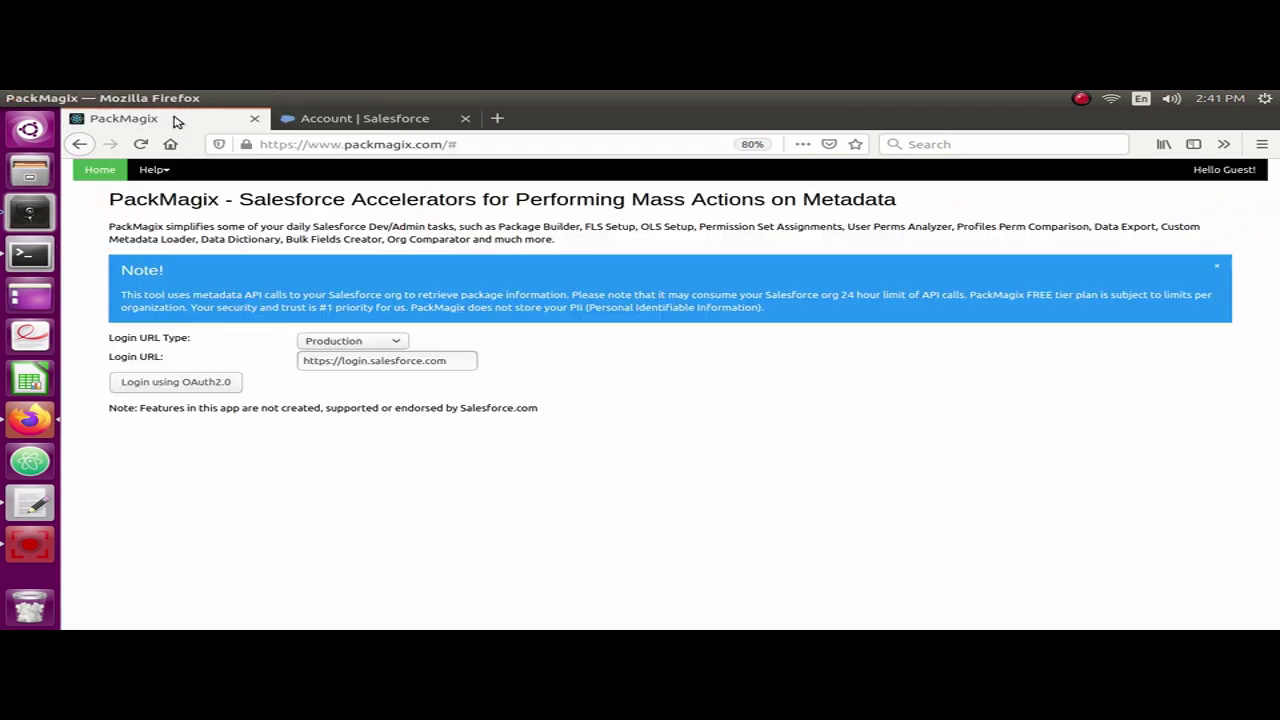
{"action": "left_click", "coordinate": [180, 384]}
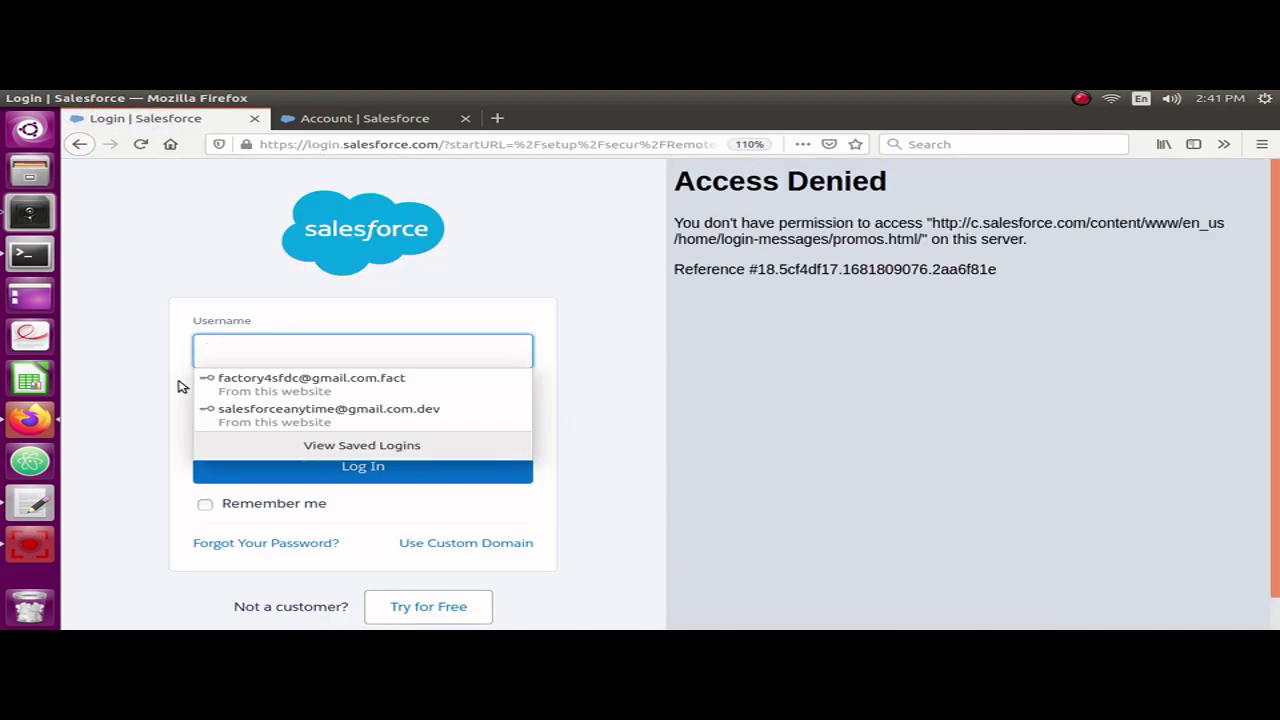
{"action": "left_click", "coordinate": [240, 412]}
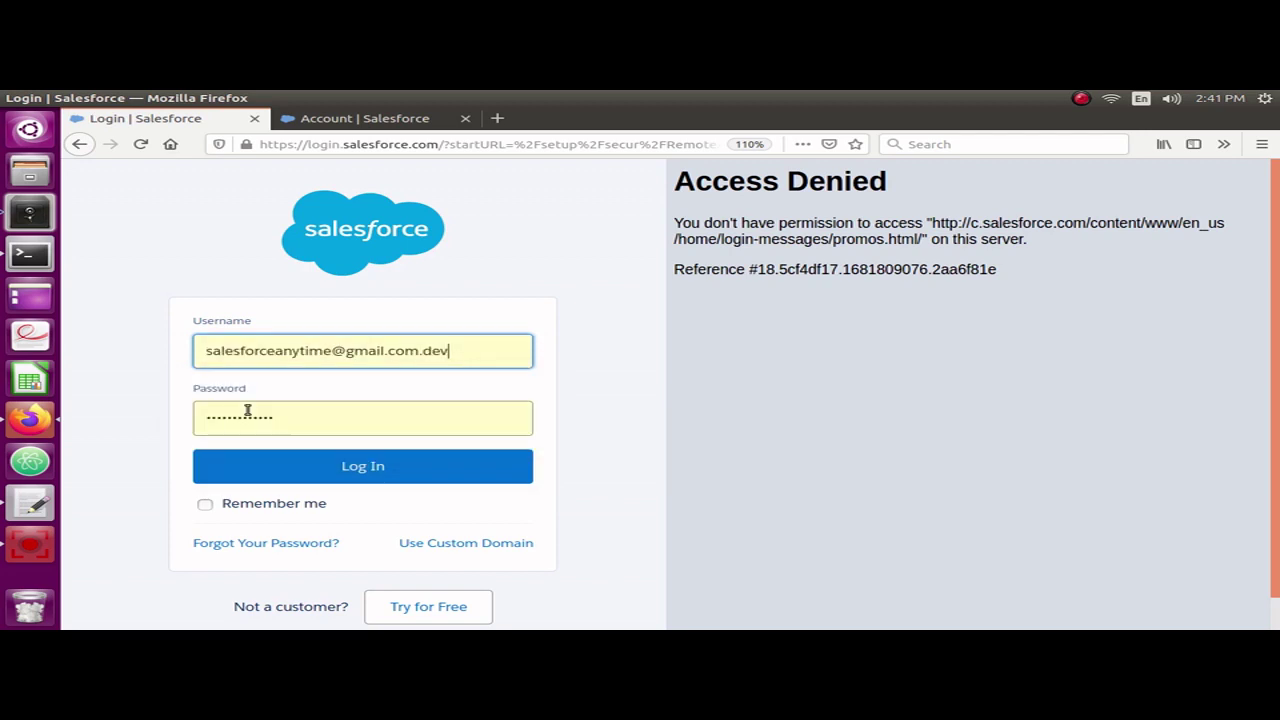
{"action": "left_click", "coordinate": [331, 474]}
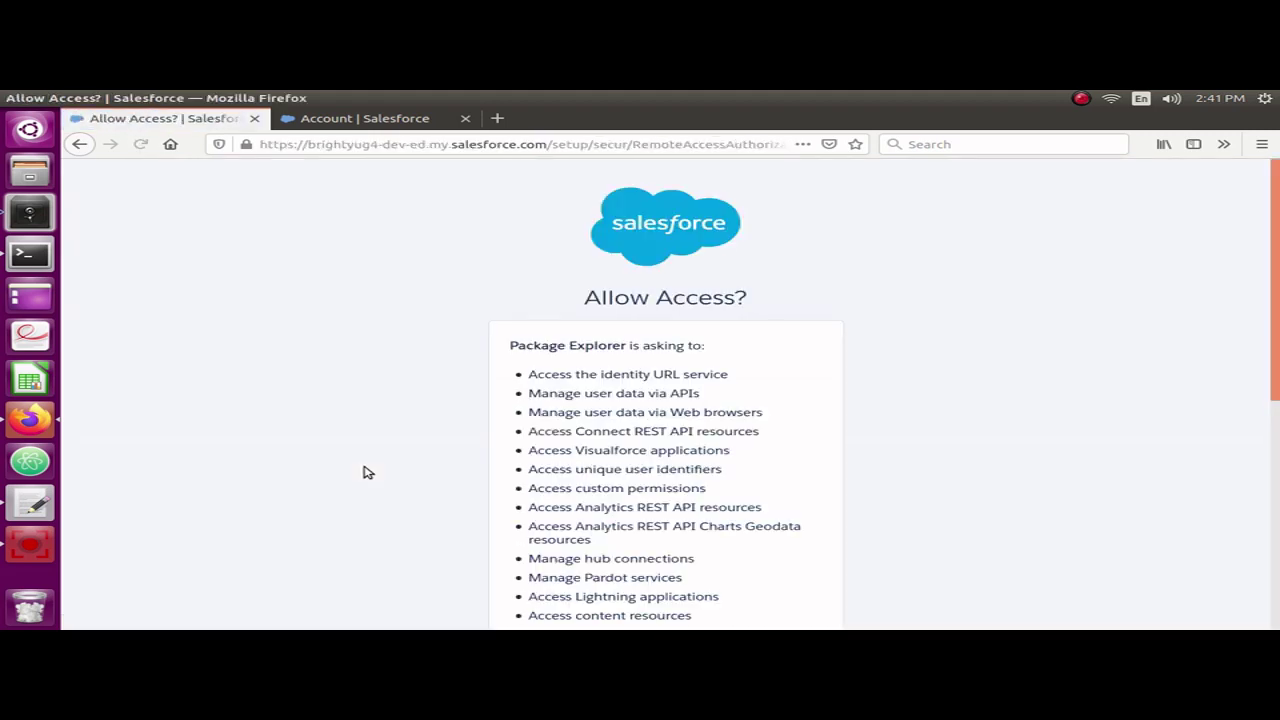
{"action": "scroll", "coordinate": [408, 451], "scroll_direction": "down", "scroll_amount": 5}
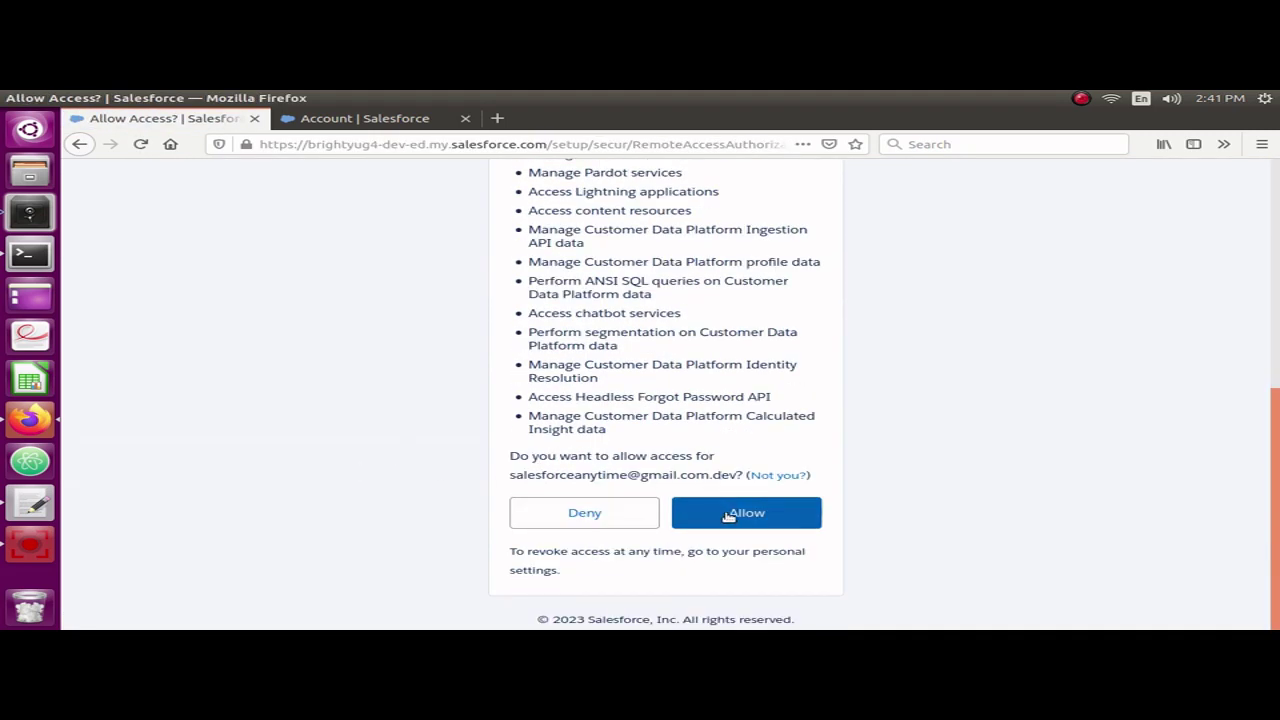
{"action": "left_click", "coordinate": [728, 514]}
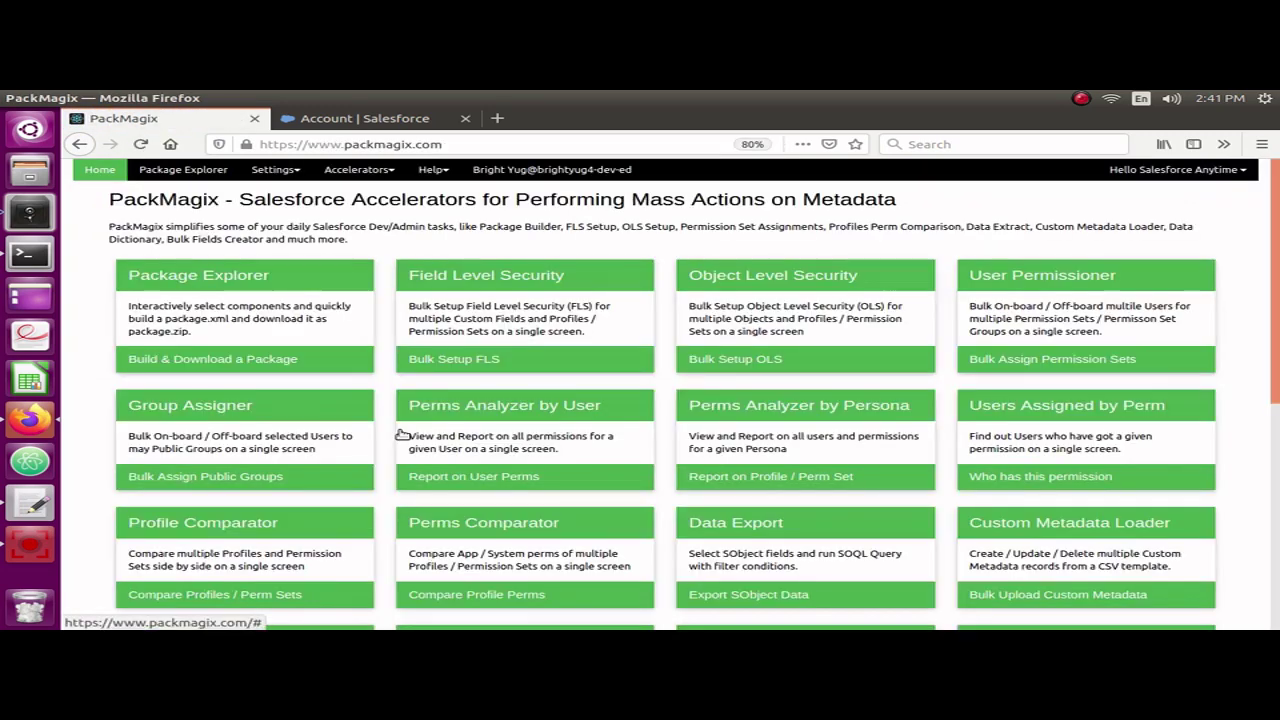
Open the Export Validation Rules accelerator from the PackMagix home page.
{"action": "scroll", "coordinate": [404, 437], "scroll_direction": "down", "scroll_amount": 3}
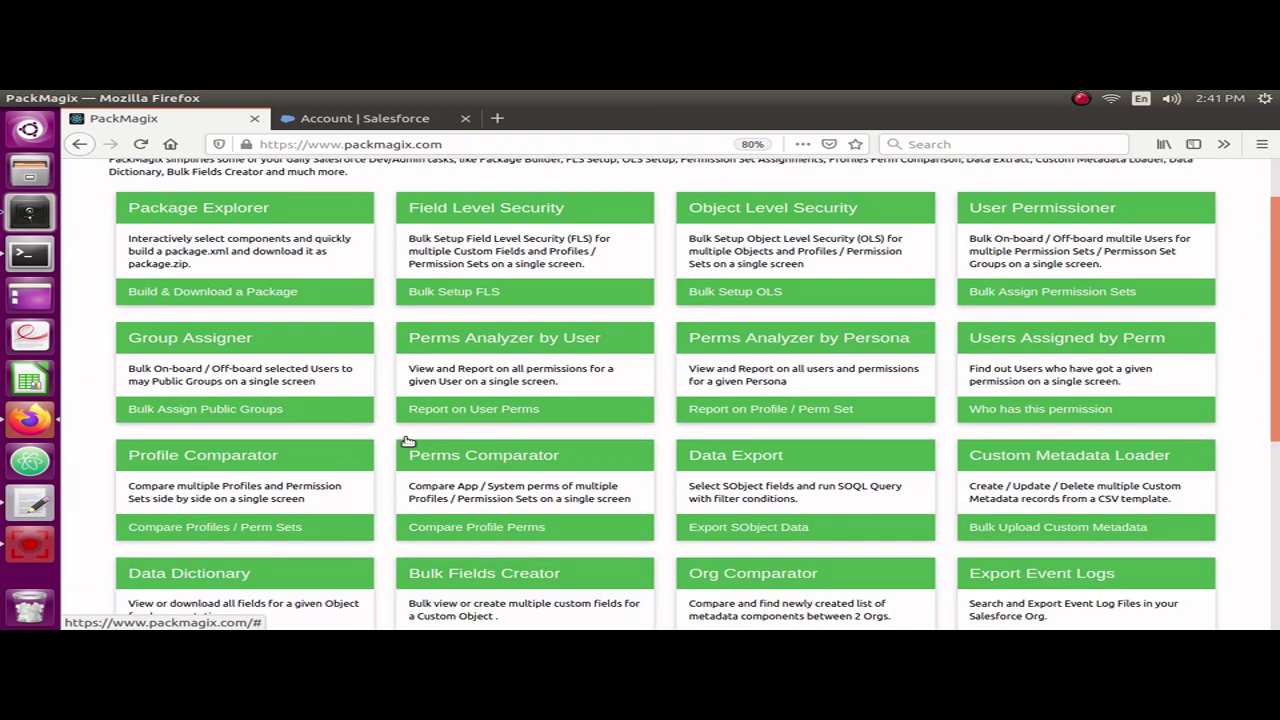
{"action": "scroll", "coordinate": [408, 441], "scroll_direction": "down", "scroll_amount": 3}
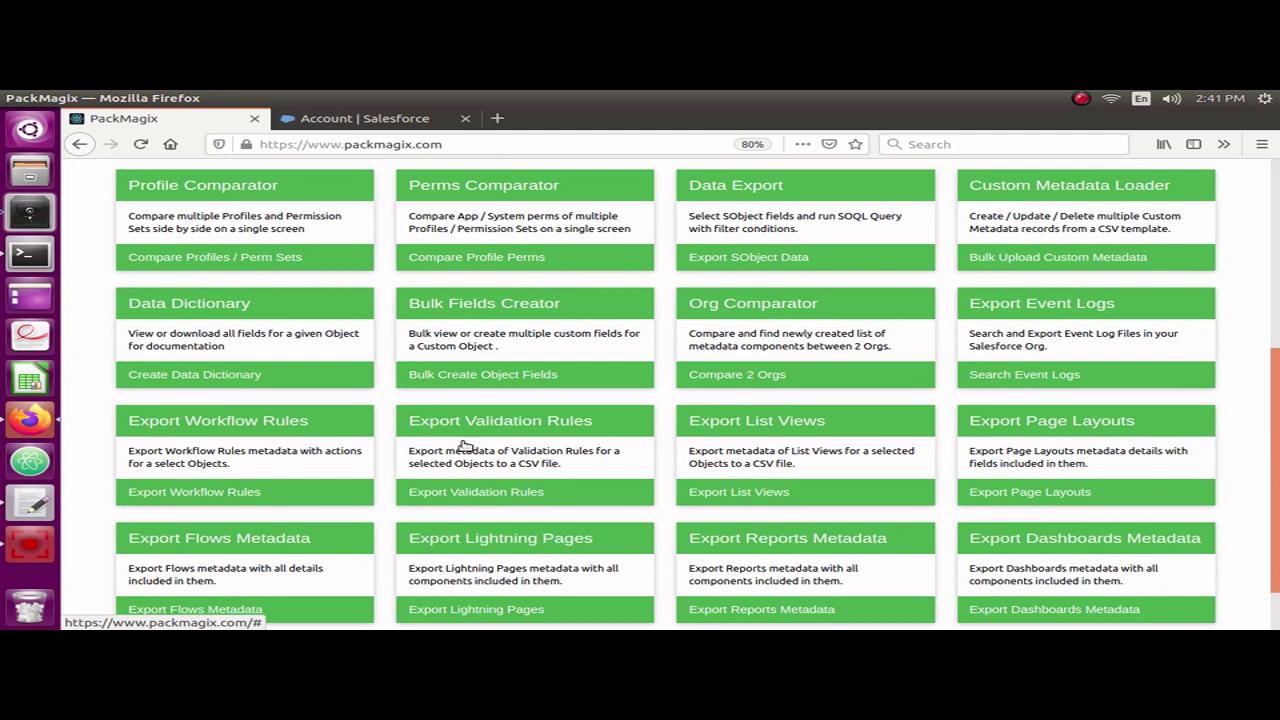
{"action": "left_click", "coordinate": [533, 446]}
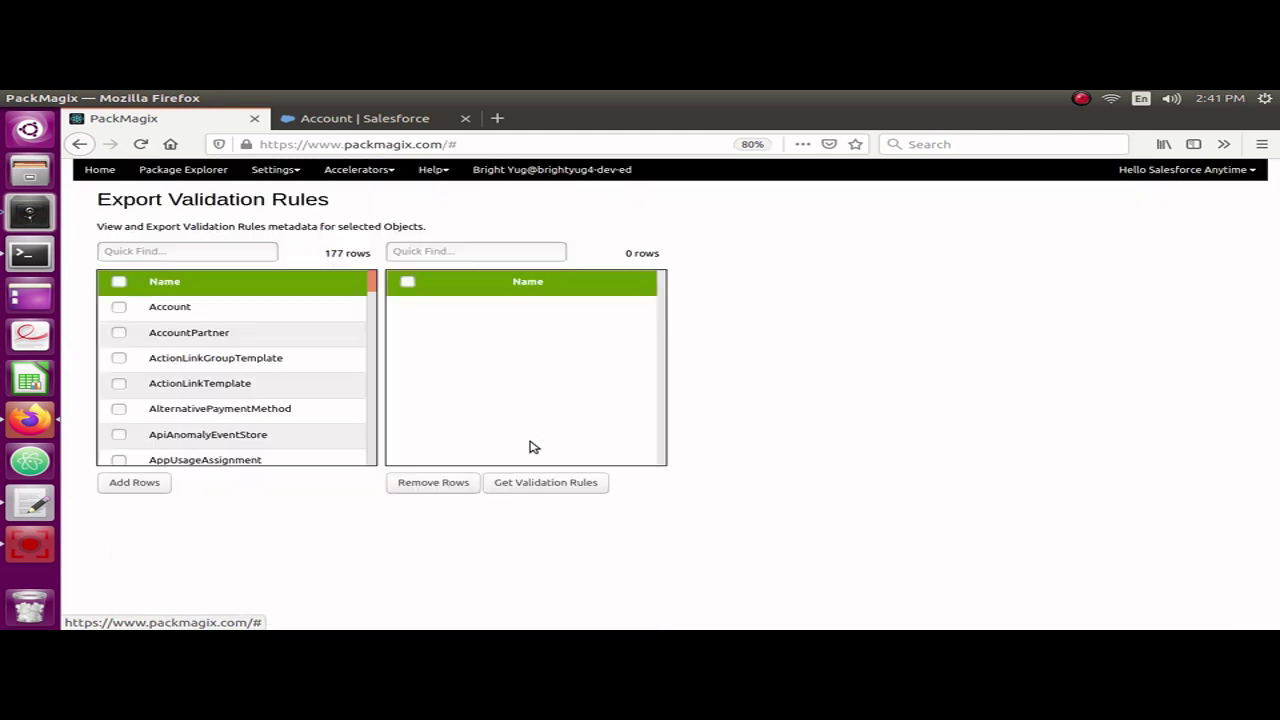
Add the Account object to the export selection and retrieve its validation rules.
{"action": "left_click", "coordinate": [119, 308]}
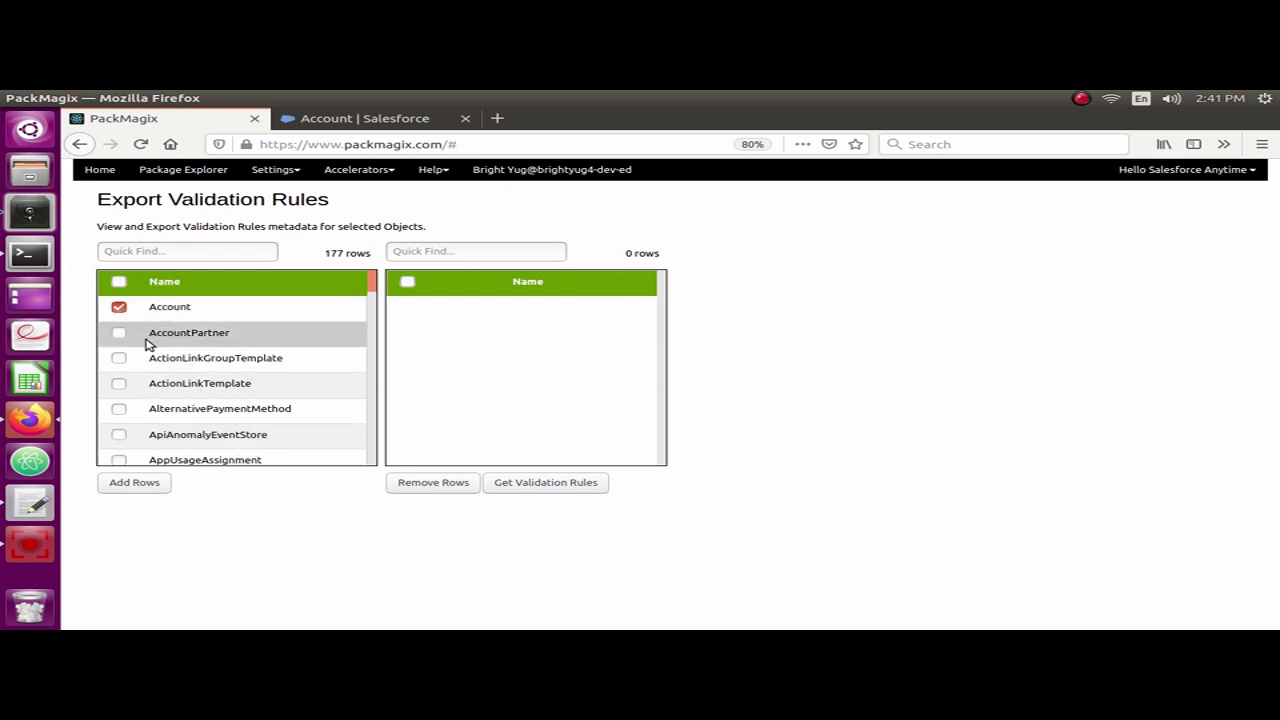
{"action": "left_click", "coordinate": [129, 486]}
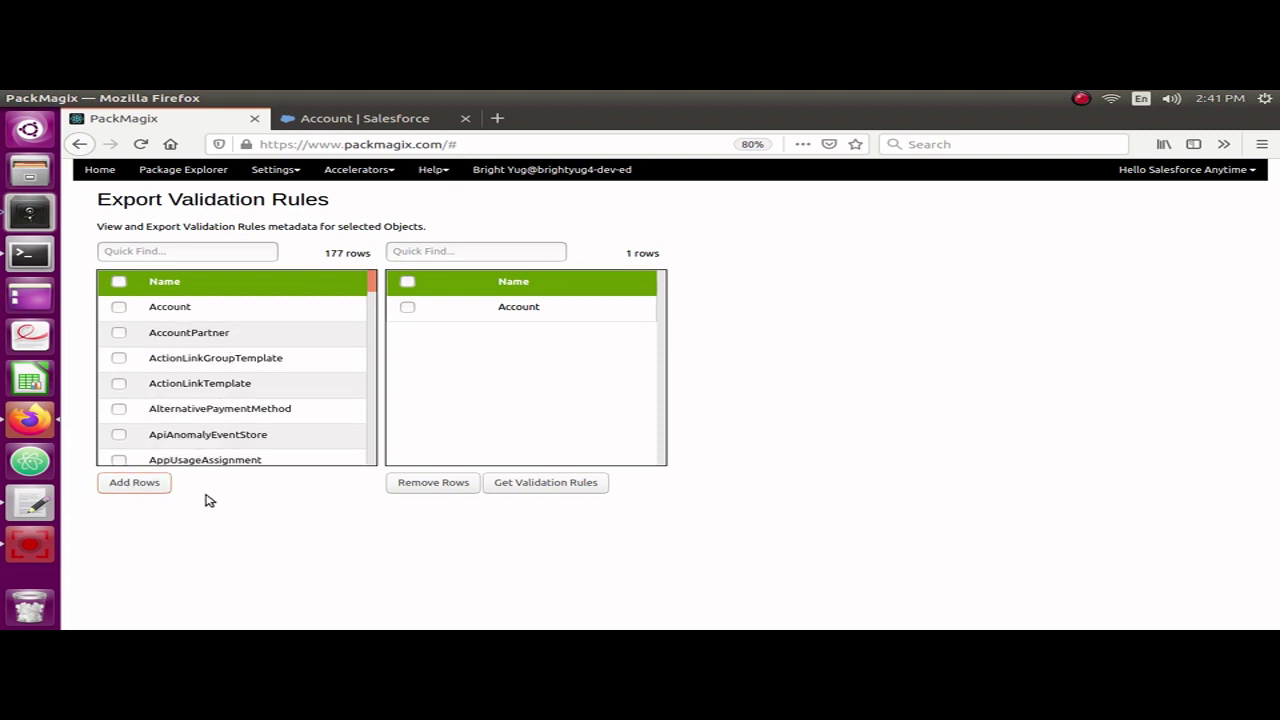
{"action": "scroll", "coordinate": [232, 403], "scroll_direction": "down", "scroll_amount": 4}
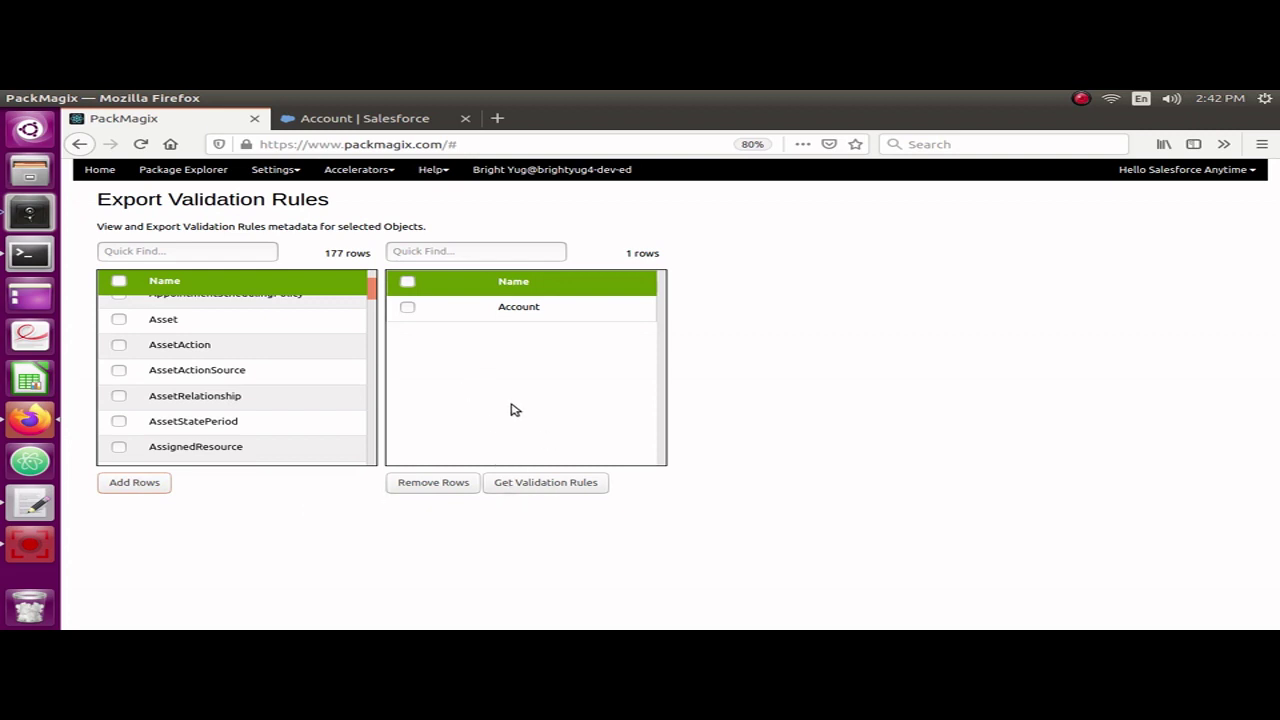
{"action": "left_click", "coordinate": [546, 485]}
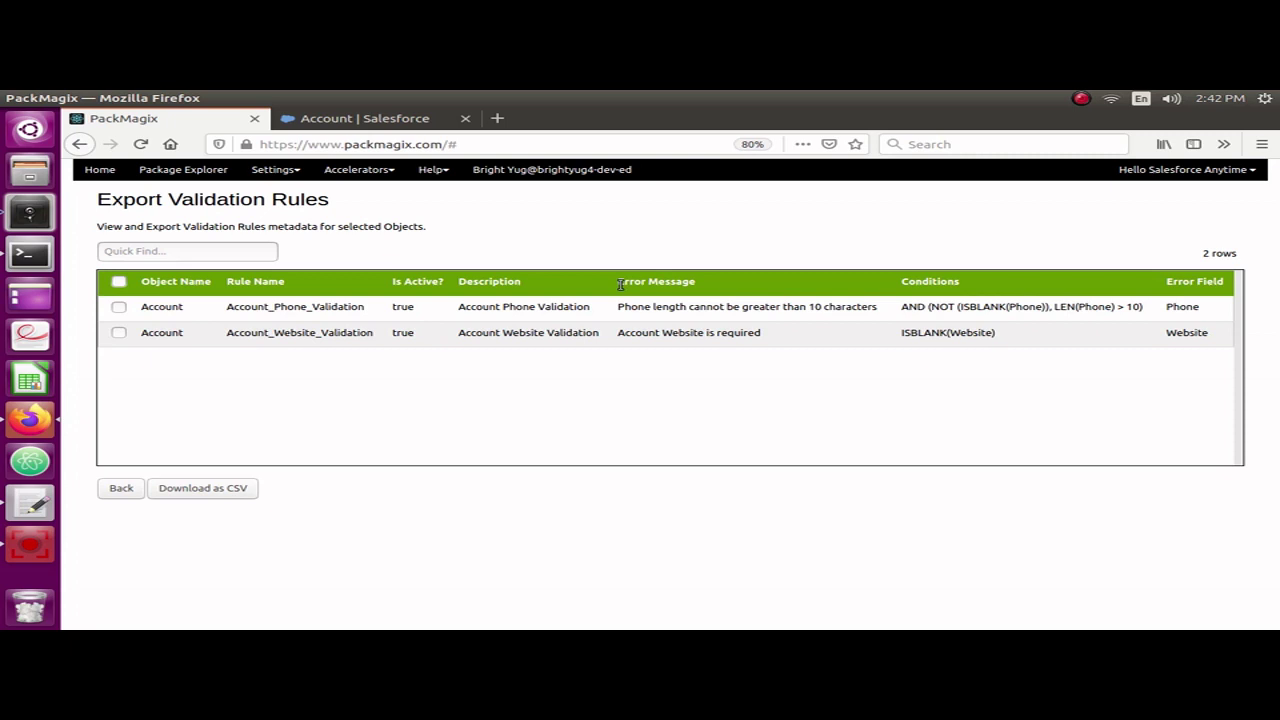
Filter the retrieved rules by the copied error message text "Phone length cannot", and clear the filter again.
{"action": "left_click_drag", "start_coordinate": [616, 315], "coordinate": [780, 357]}
{"action": "left_click", "coordinate": [768, 364]}
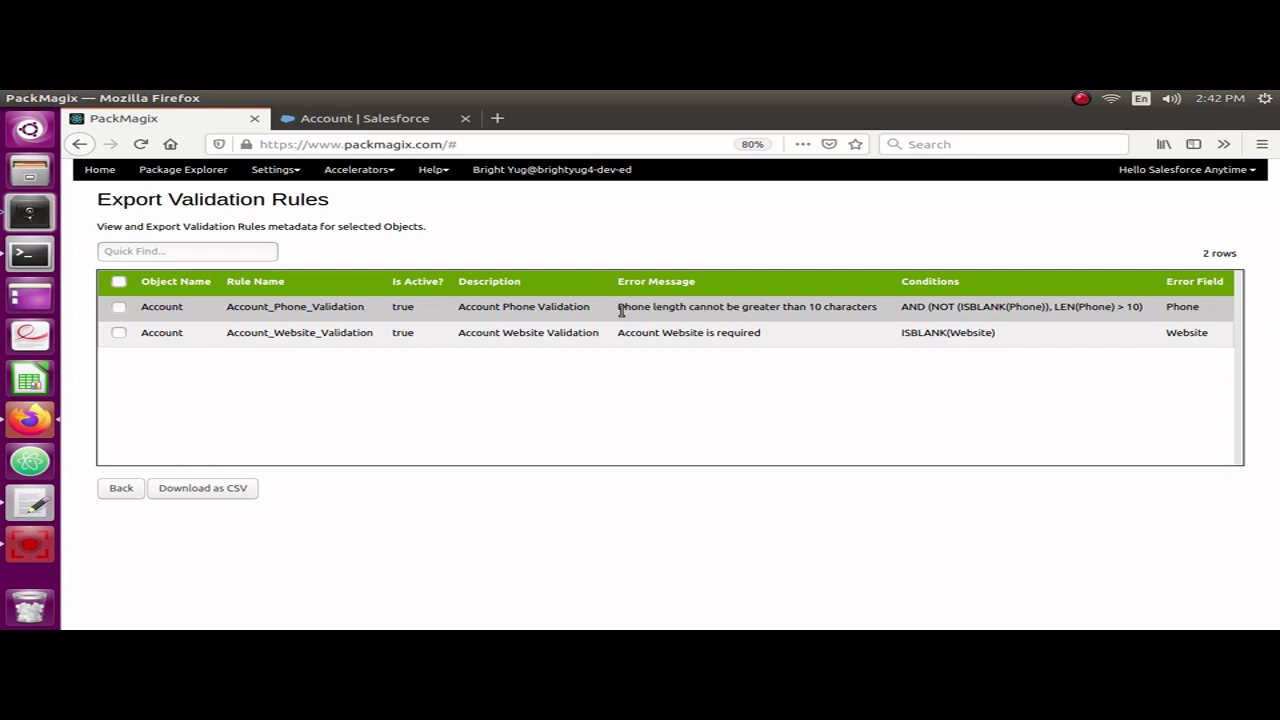
{"action": "left_click_drag", "start_coordinate": [621, 311], "coordinate": [724, 311]}
{"action": "key", "text": "ctrl+c"}
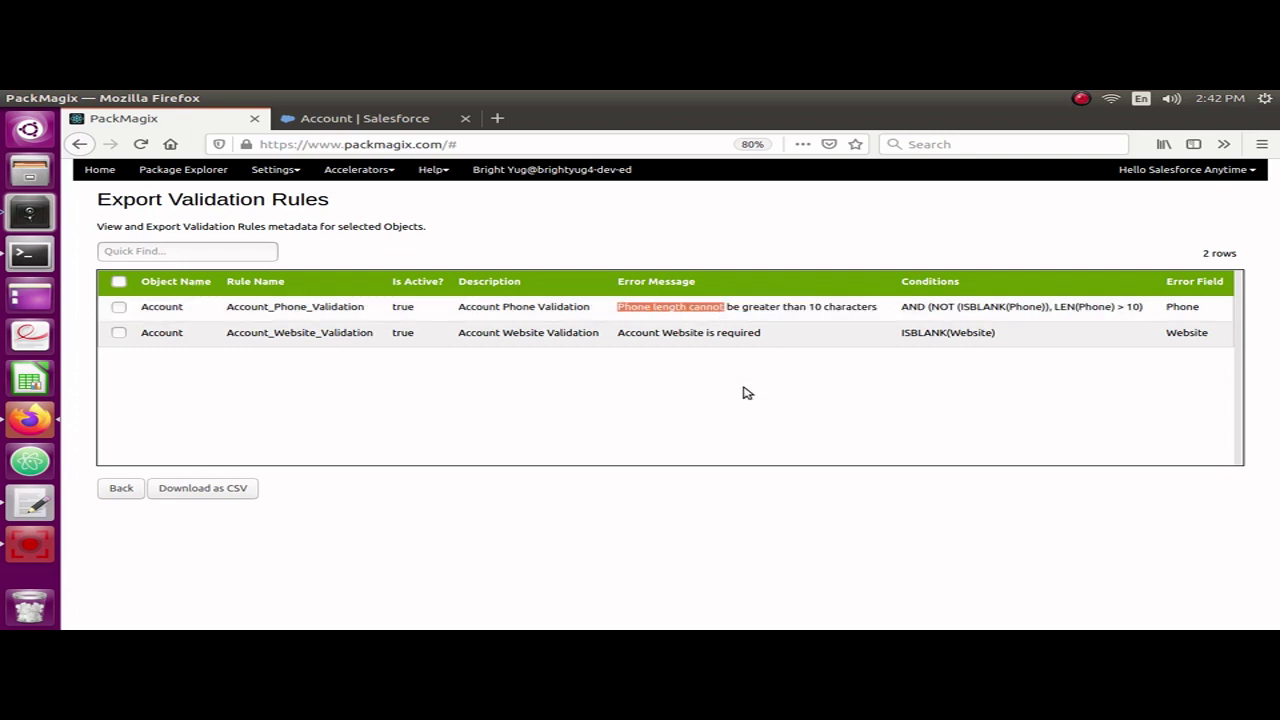
{"action": "left_click", "coordinate": [216, 254]}
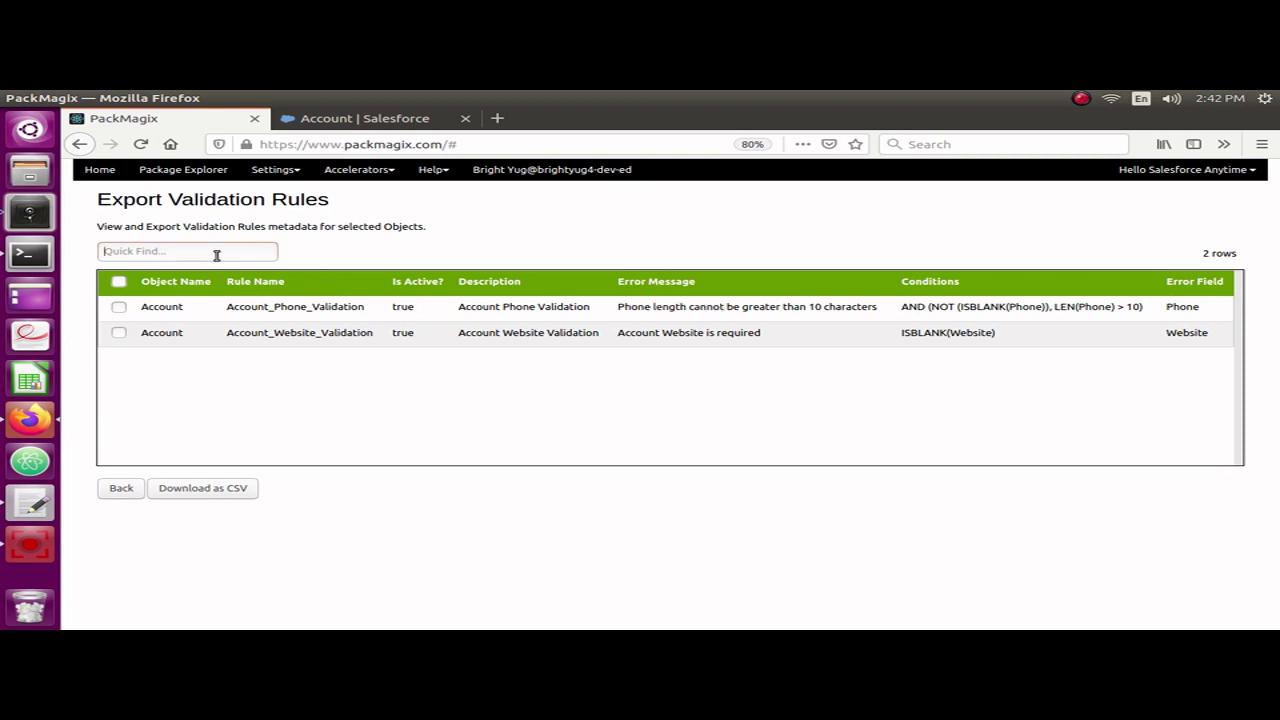
{"action": "key", "text": "ctrl+v"}
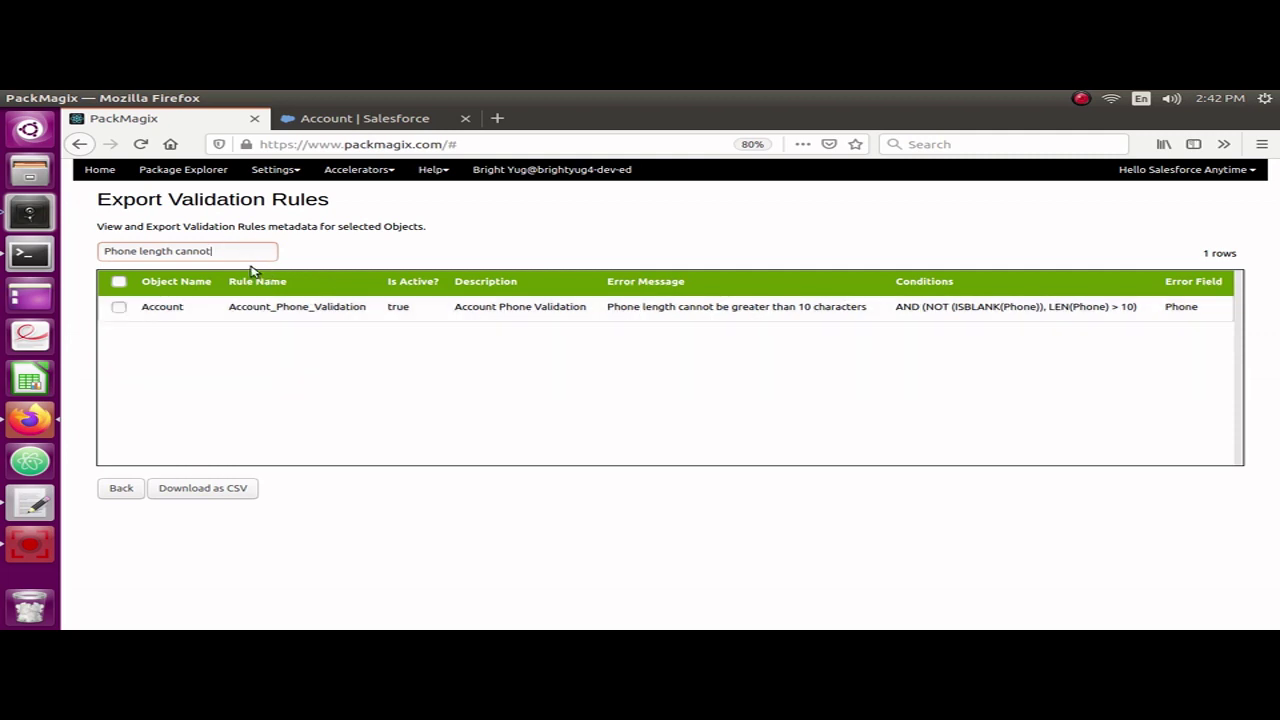
{"action": "left_click_drag", "start_coordinate": [223, 251], "coordinate": [101, 252]}
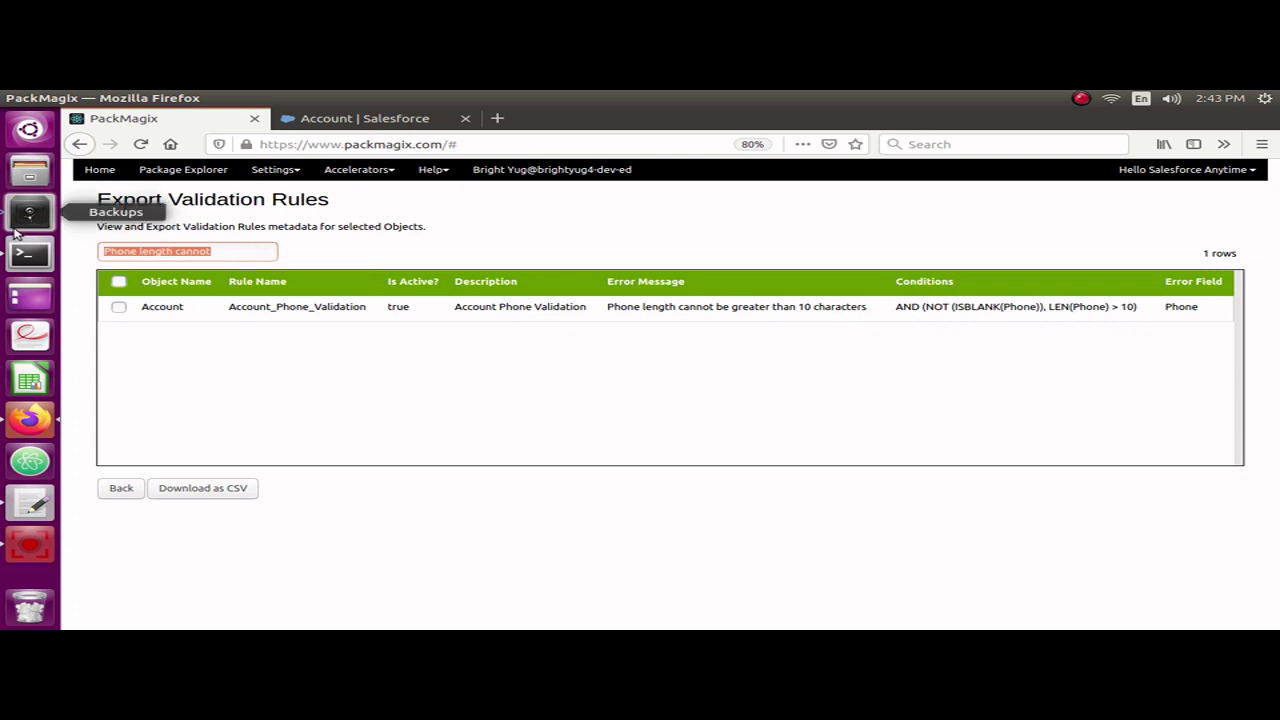
{"action": "key", "text": "BackSpace"}
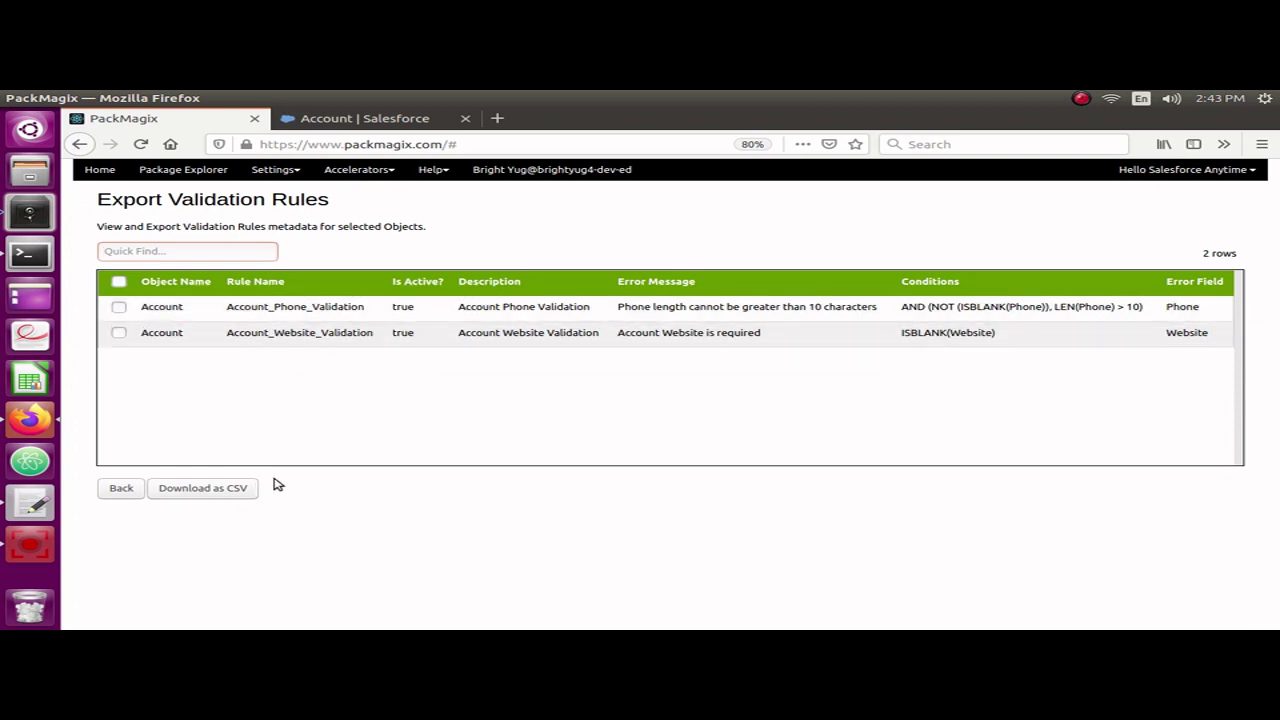
Download the validation rules as CSV and open Validation_Rules.csv in LibreOffice Calc with comma-separated import.
{"action": "left_click", "coordinate": [205, 492]}
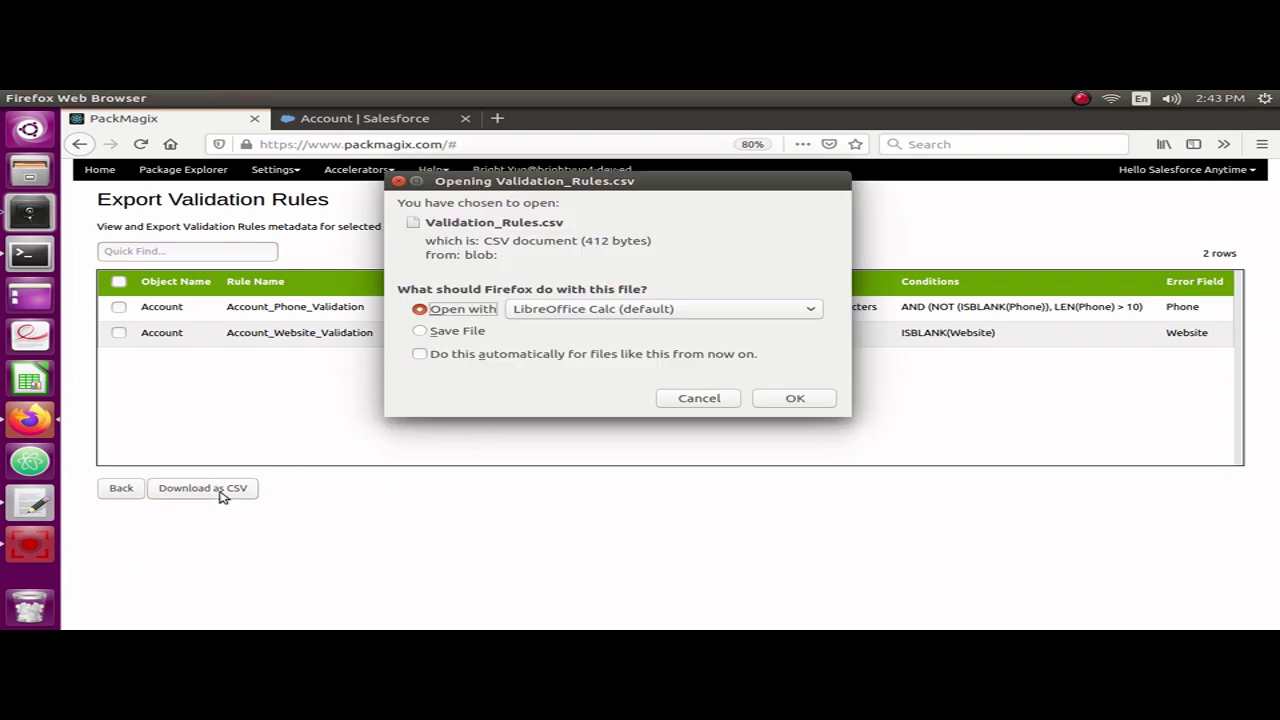
{"action": "left_click", "coordinate": [795, 399]}
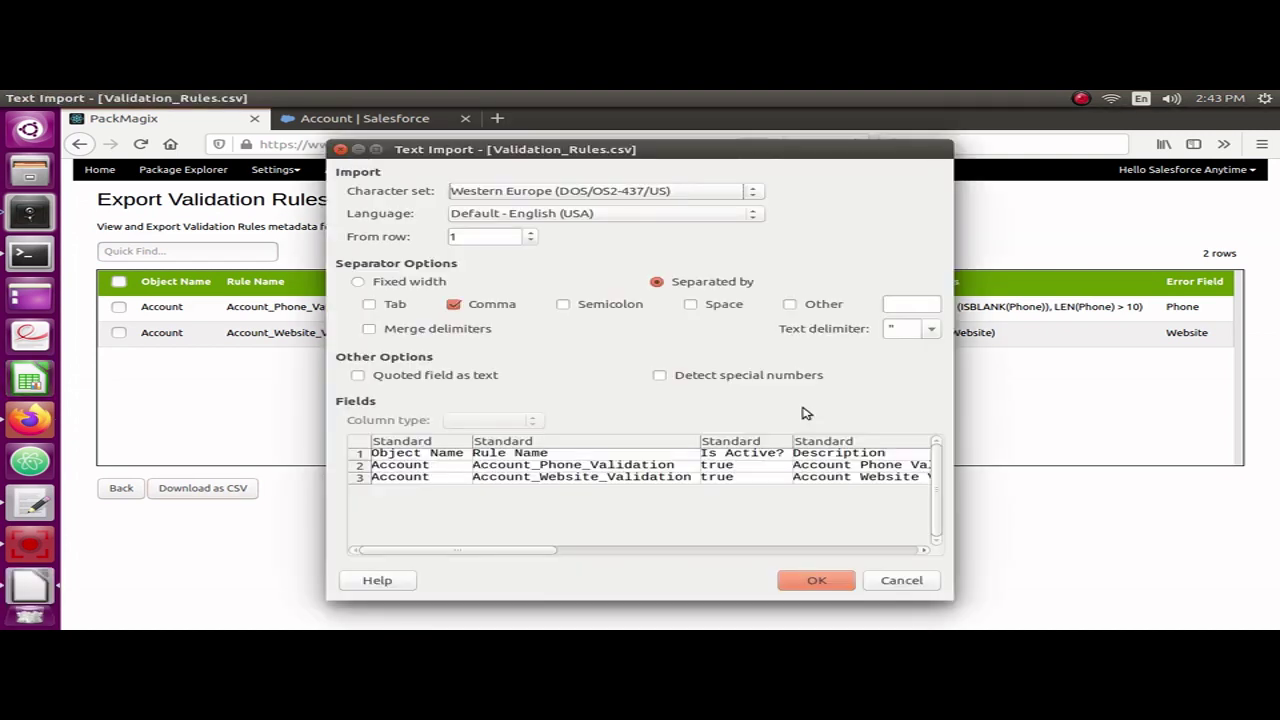
{"action": "left_click", "coordinate": [816, 582]}
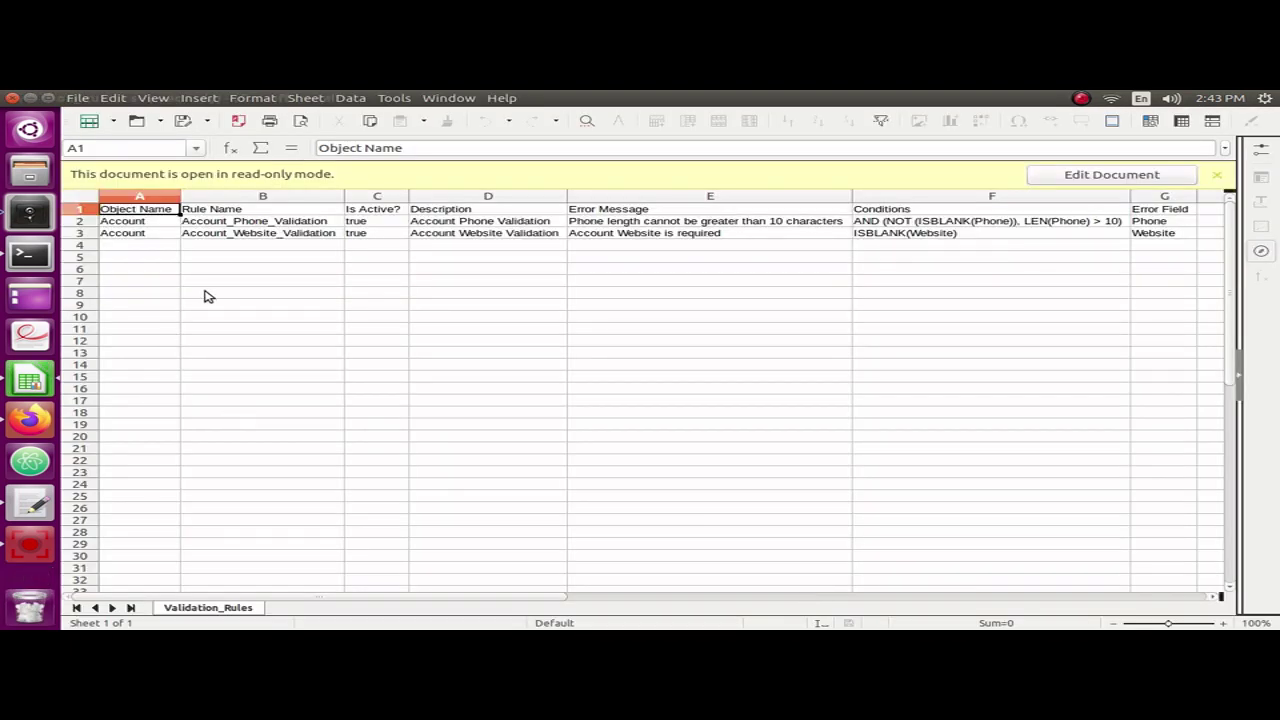
Examine the header columns of the exported validation rules sheet, from Object Name through Error Field.
{"action": "left_click", "coordinate": [242, 212]}
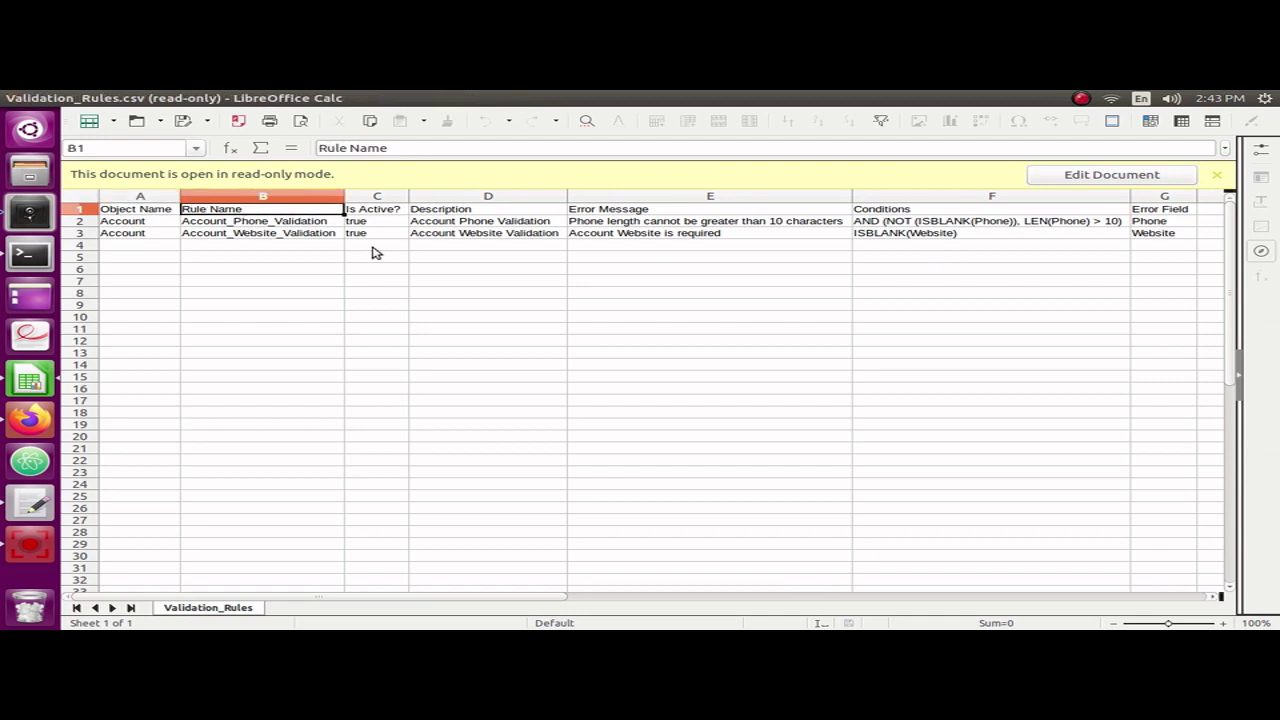
{"action": "key", "text": "Right"}
{"action": "key", "text": "Right"}
{"action": "key", "text": "Right"}
{"action": "key", "text": "Right"}
{"action": "key", "text": "Right"}
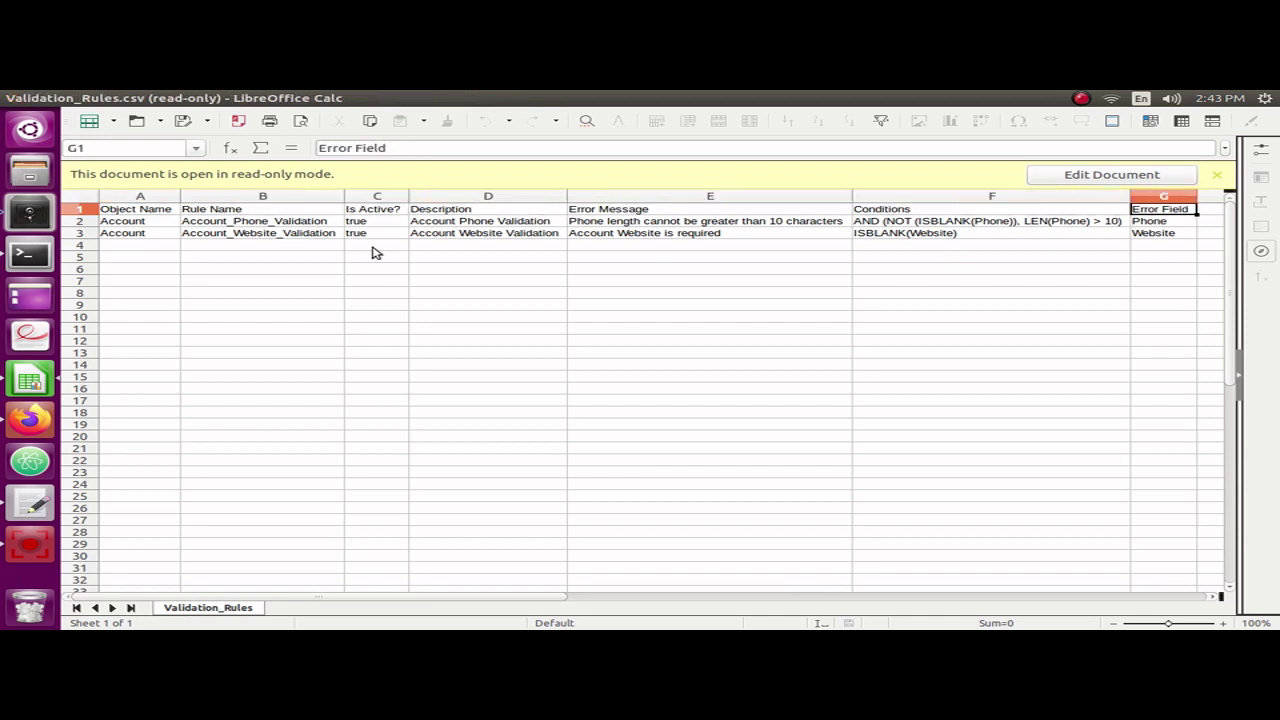
{"action": "key", "text": "Right"}
{"action": "key", "text": "Left"}
{"action": "key", "text": "Left"}
{"action": "key", "text": "Left"}
{"action": "key", "text": "Left"}
{"action": "key", "text": "Left"}
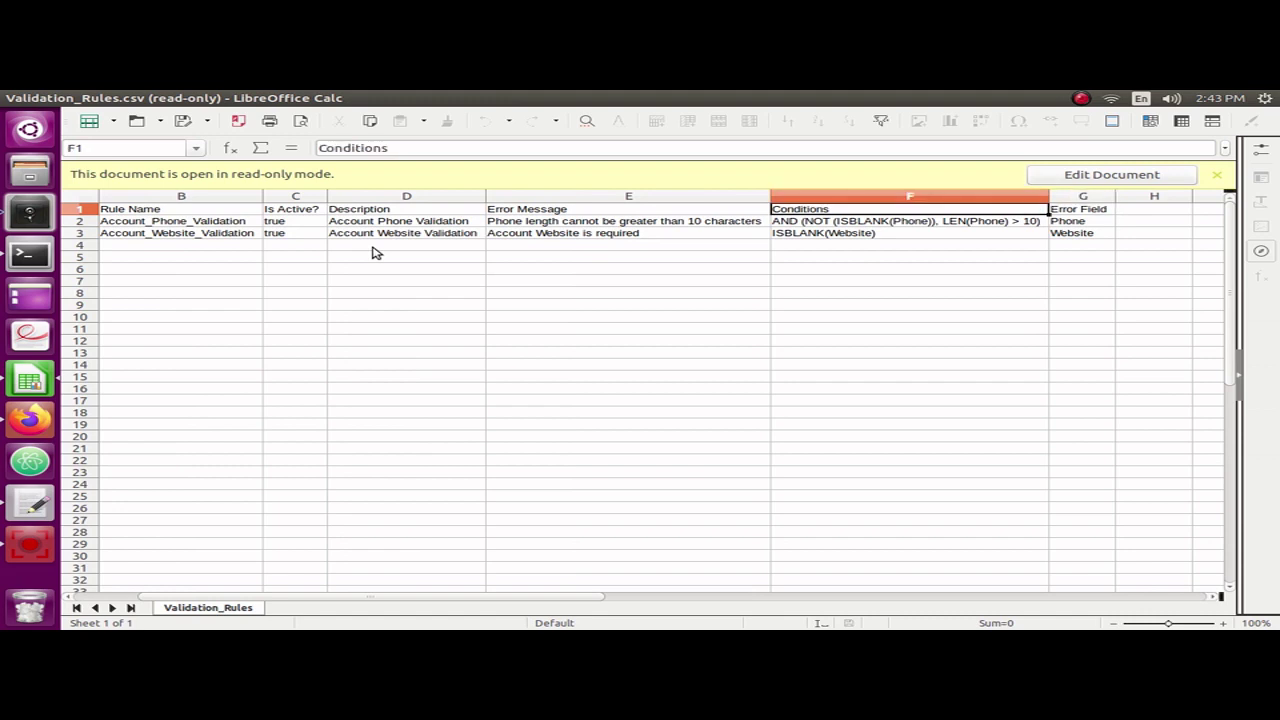
{"action": "key", "text": "Left"}
{"action": "key", "text": "Left"}
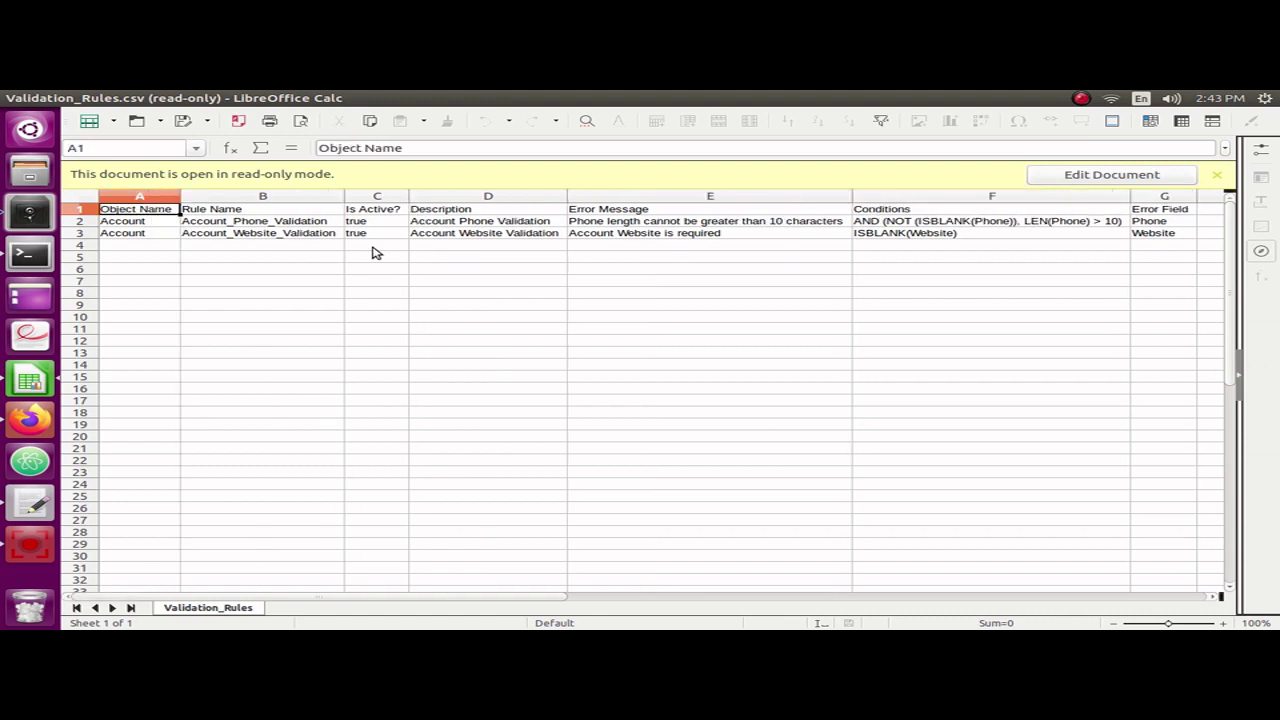